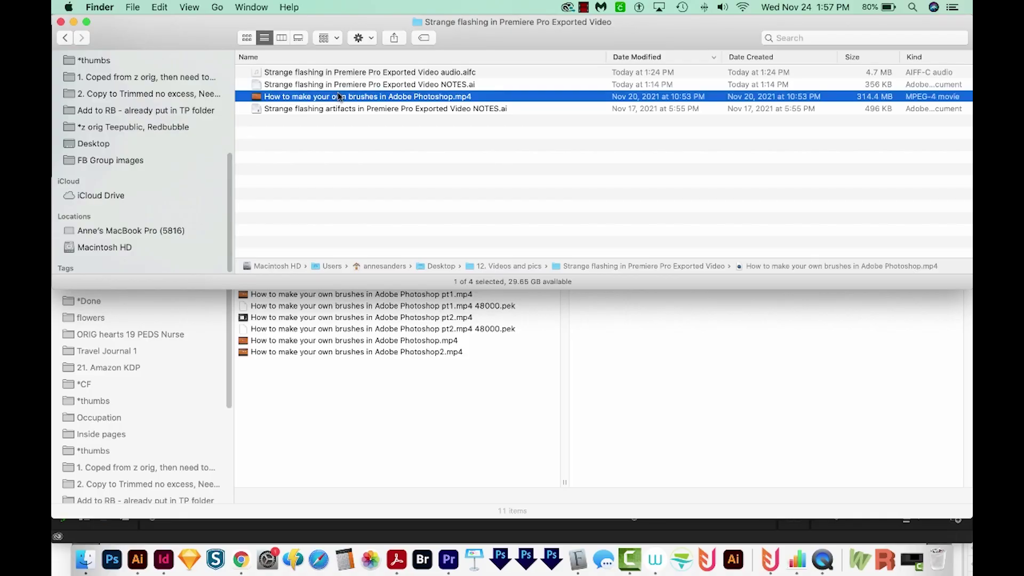
- Quick Look the Photoshop brushes mp4 in Finder, then bring Premiere Pro to the front
{"action": "key", "text": "space"}
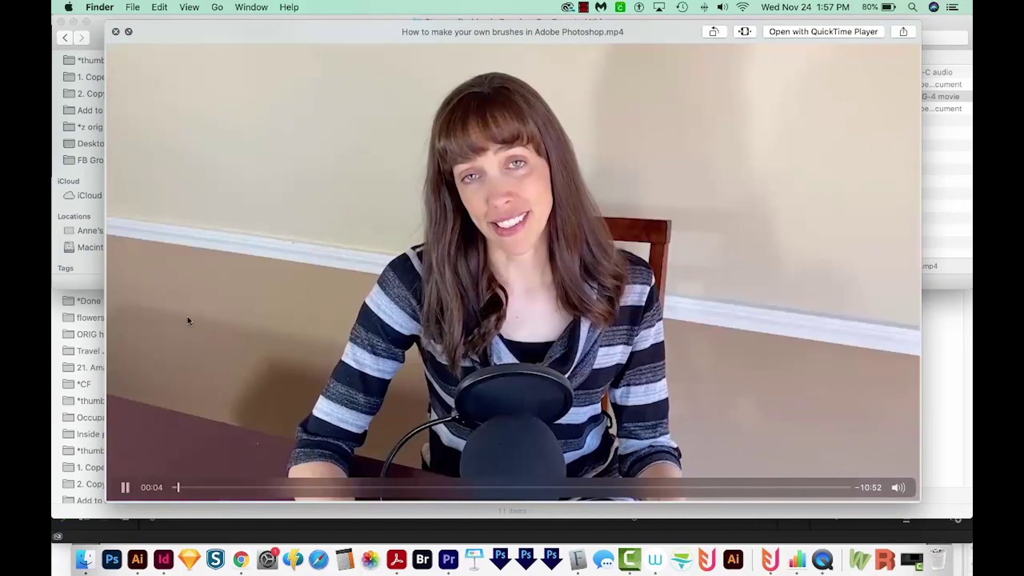
{"action": "key", "text": "space"}
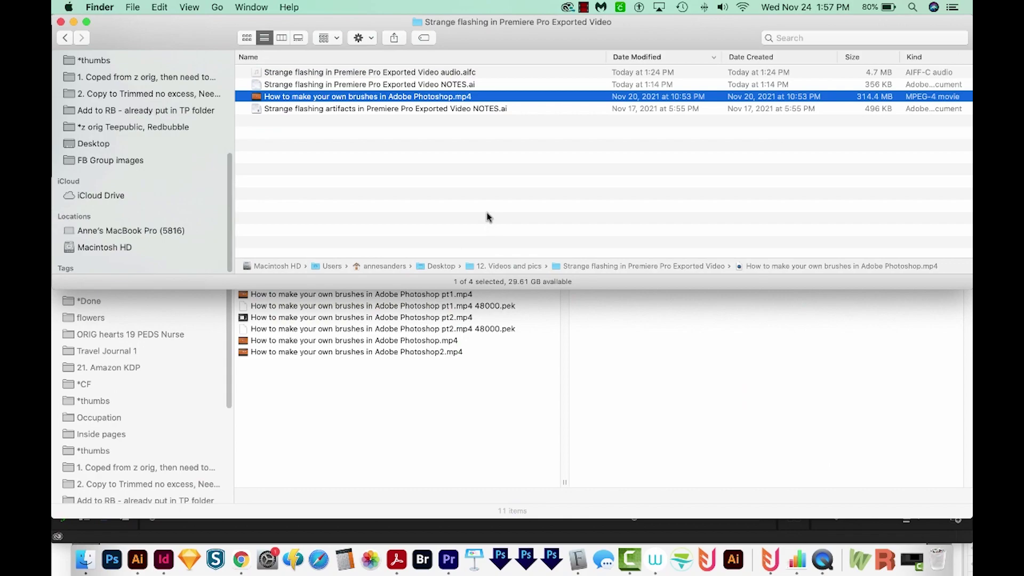
{"action": "left_click", "coordinate": [484, 172]}
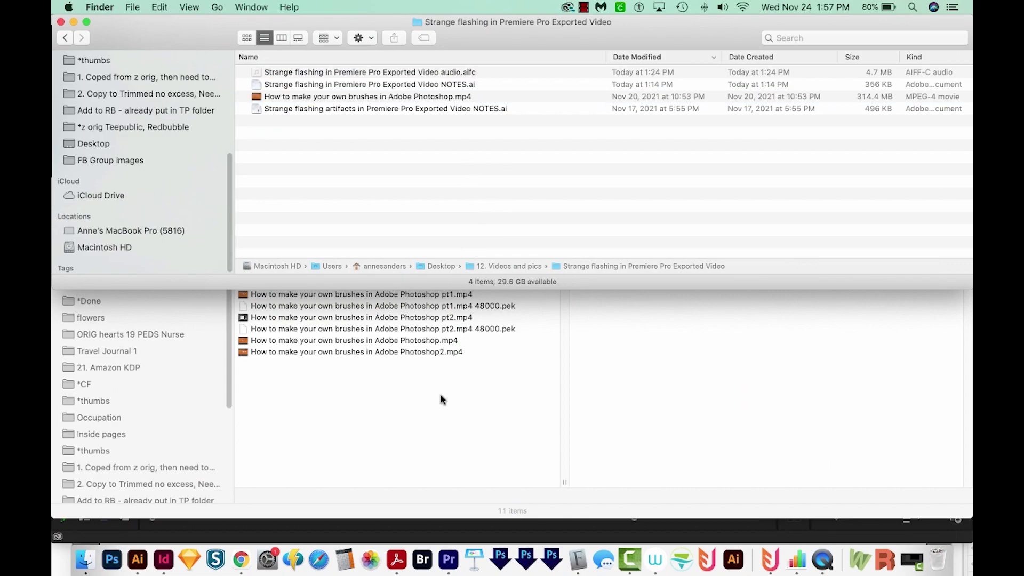
{"action": "left_click", "coordinate": [448, 559]}
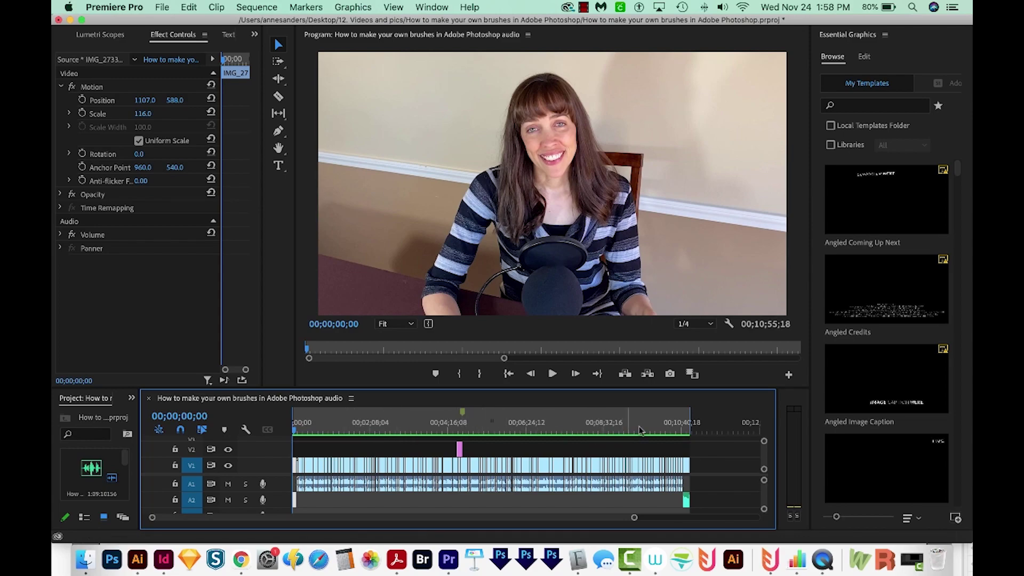
- Set the sequence Out point at 00;05;29;15 and return the playhead to the start
{"action": "left_click", "coordinate": [493, 422]}
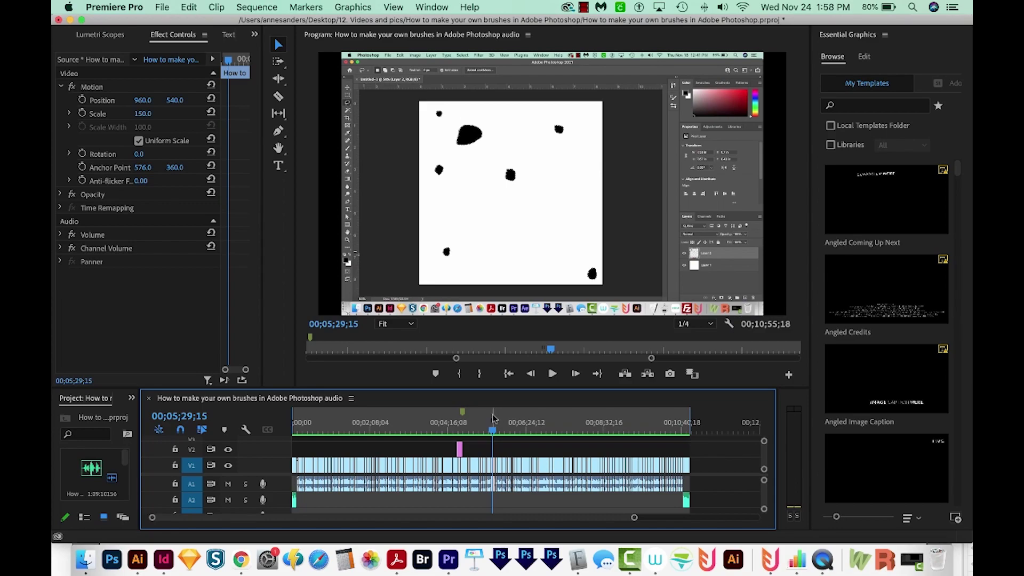
{"action": "key", "text": "o"}
{"action": "key", "text": "Home"}
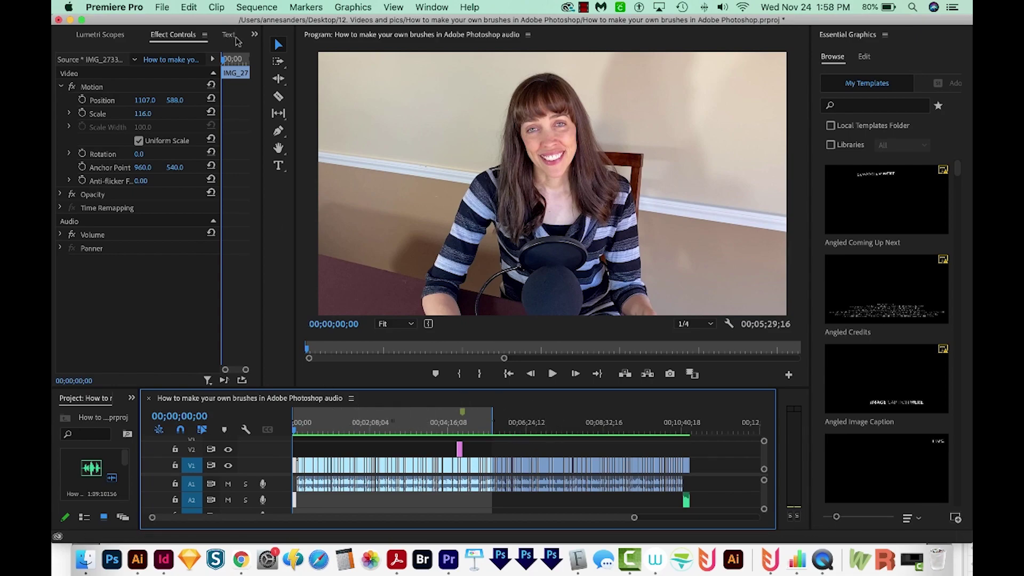
- Render the sequence from In to Out, then stop playback
{"action": "left_click", "coordinate": [255, 7]}
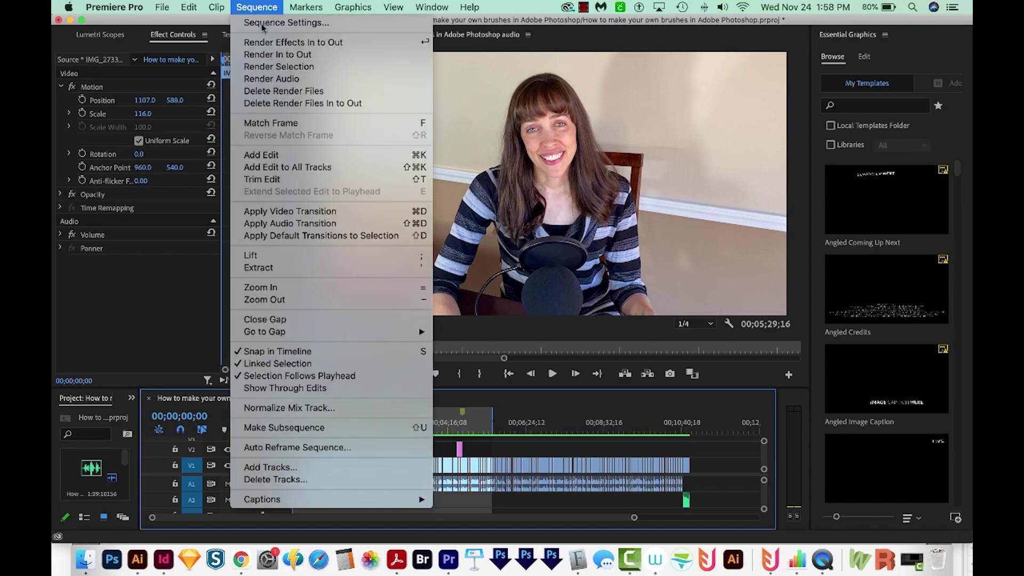
{"action": "left_click", "coordinate": [282, 55]}
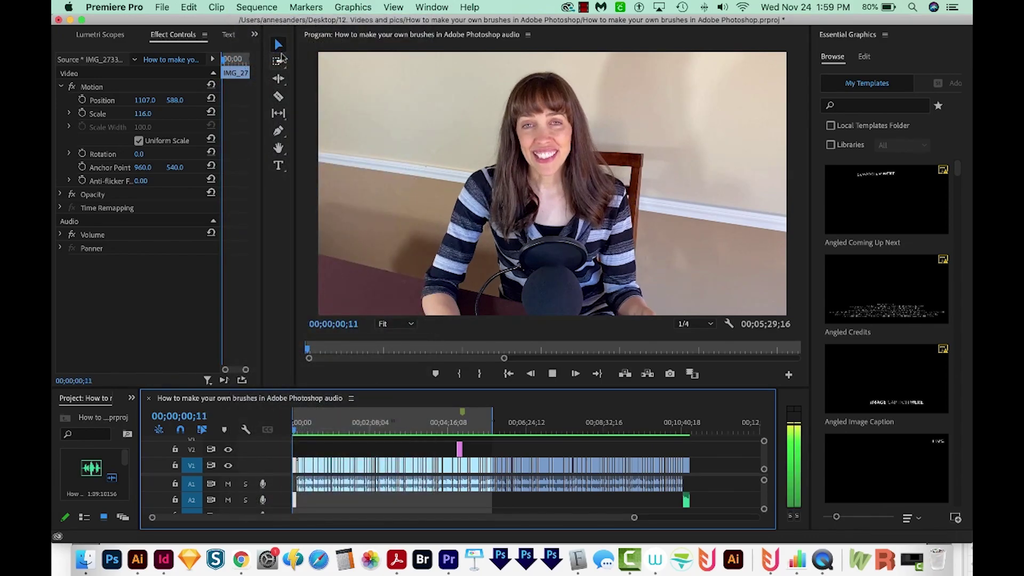
{"action": "key", "text": "space"}
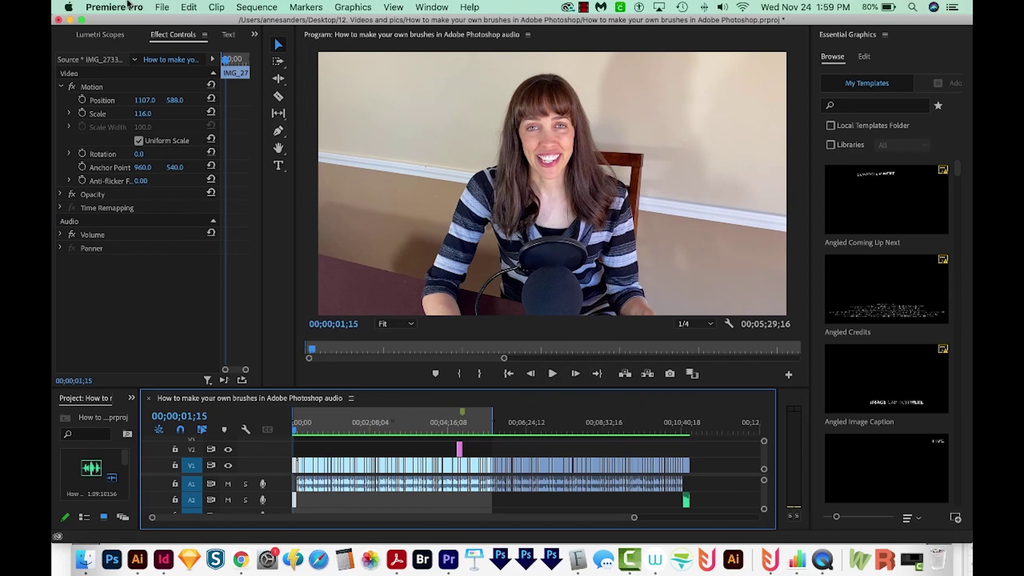
- Export the marked first half as an H.264 mp4 named 'Photoshop audio'
{"action": "left_click", "coordinate": [163, 7]}
{"action": "mouse_move", "coordinate": [177, 360]}
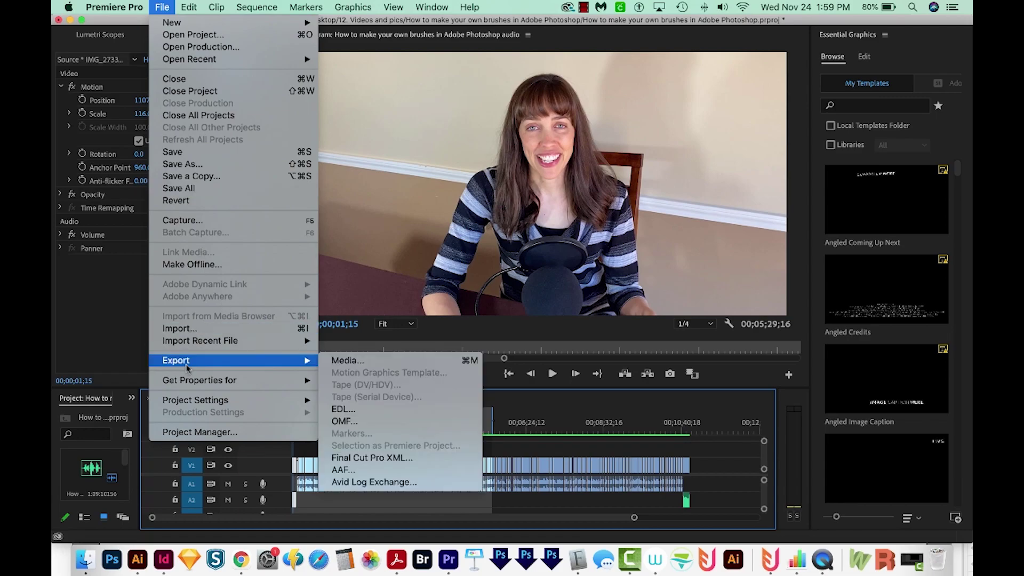
{"action": "left_click", "coordinate": [346, 360]}
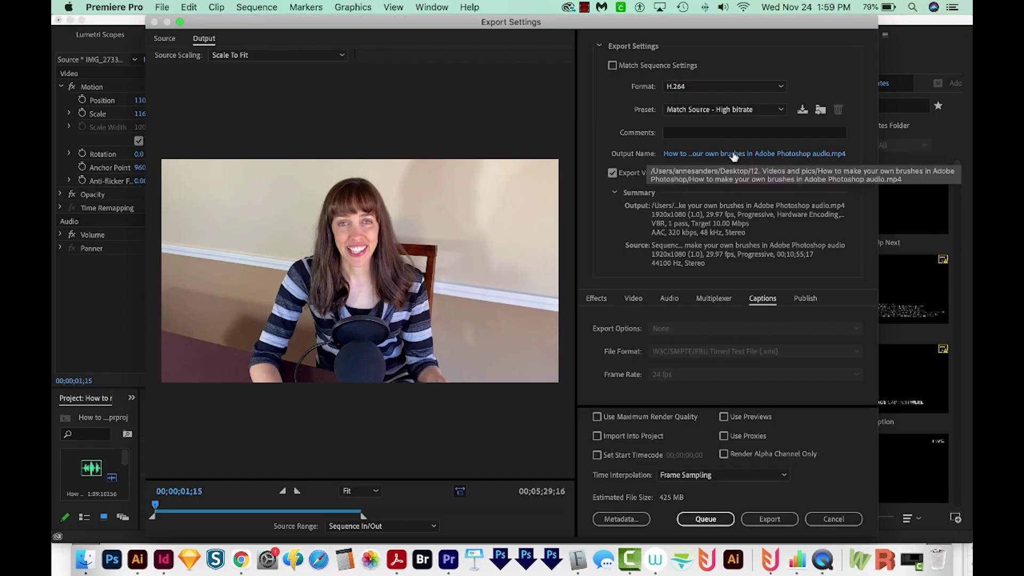
{"action": "left_click", "coordinate": [732, 154]}
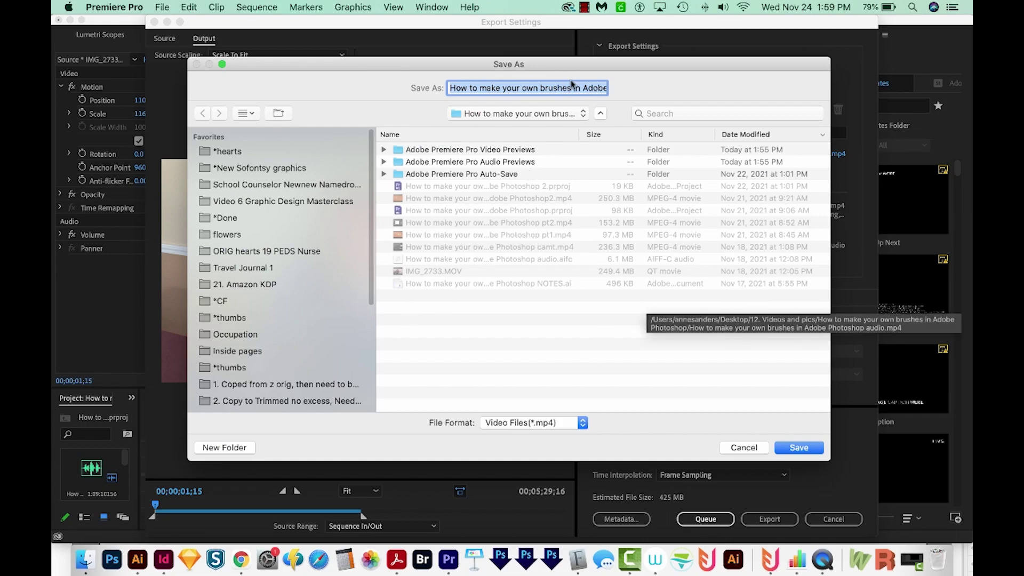
{"action": "left_click_drag", "start_coordinate": [572, 88], "coordinate": [540, 89]}
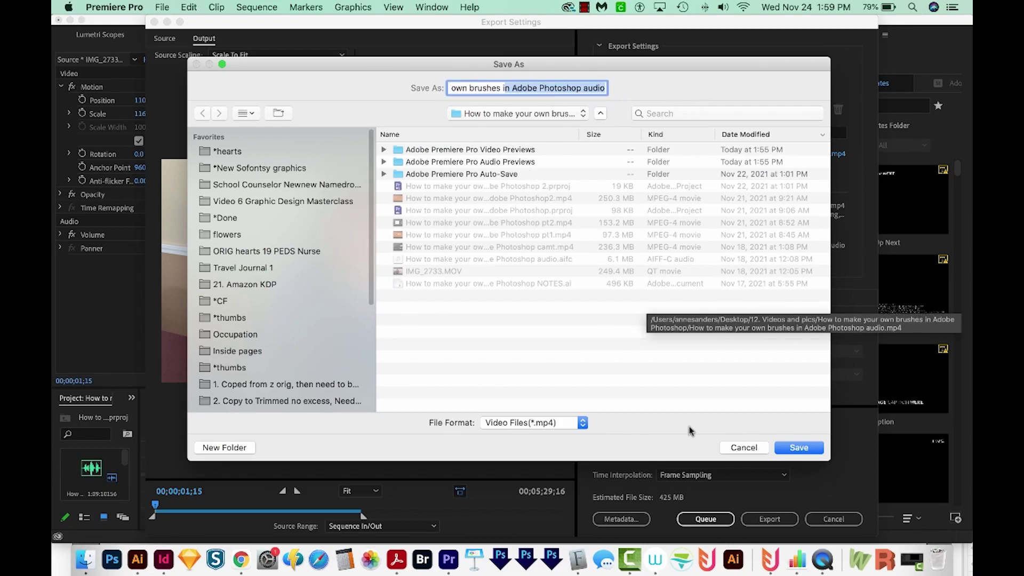
{"action": "left_click", "coordinate": [743, 447]}
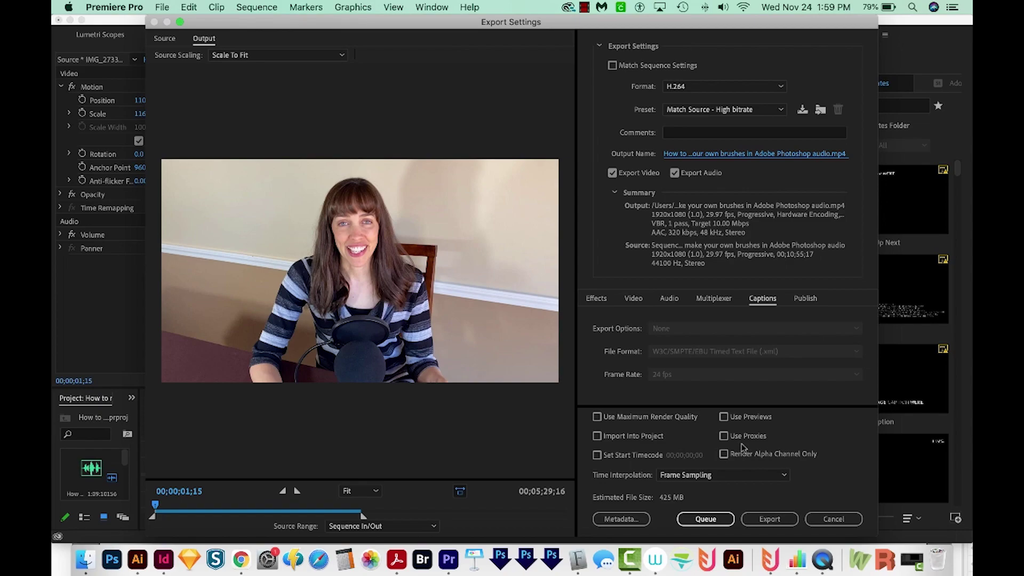
{"action": "left_click", "coordinate": [770, 520]}
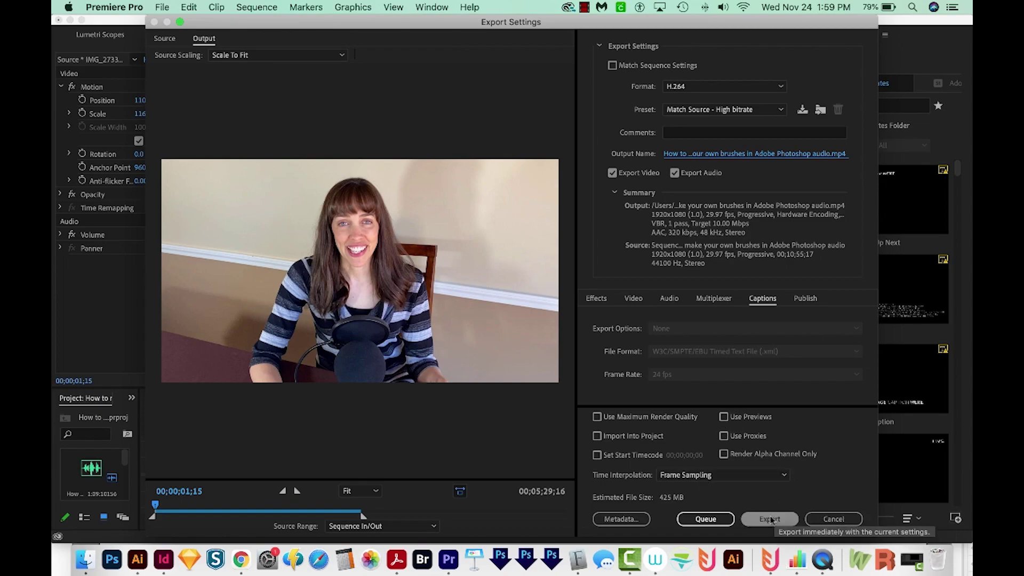
{"action": "left_click", "coordinate": [832, 519]}
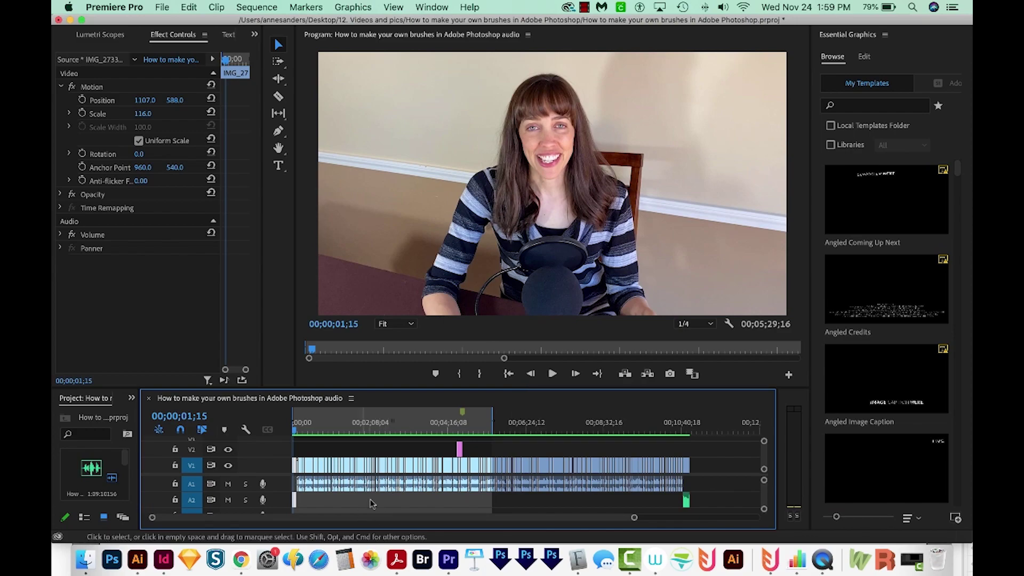
{"action": "left_click_drag", "start_coordinate": [634, 517], "coordinate": [574, 525]}
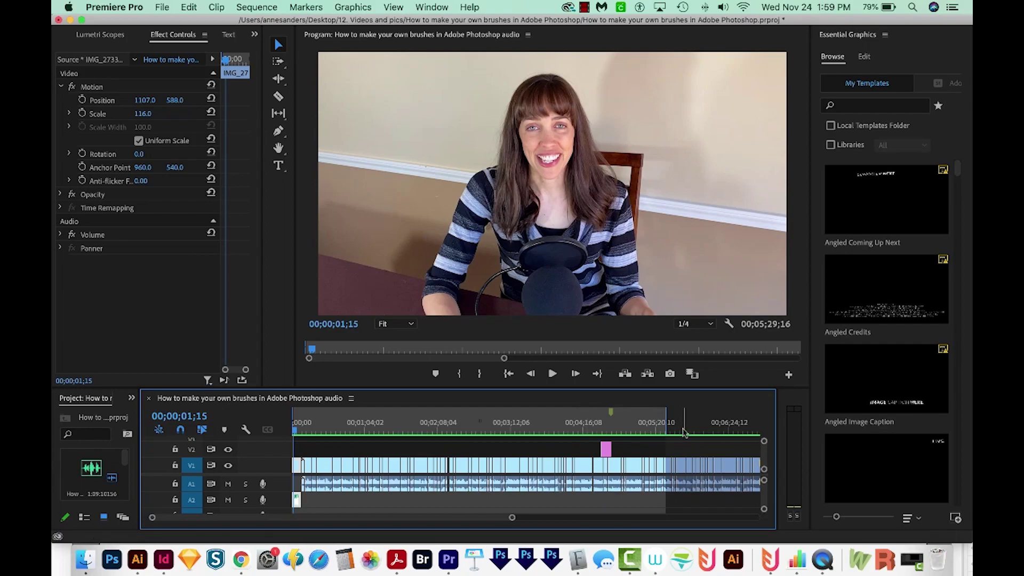
{"action": "left_click", "coordinate": [668, 422]}
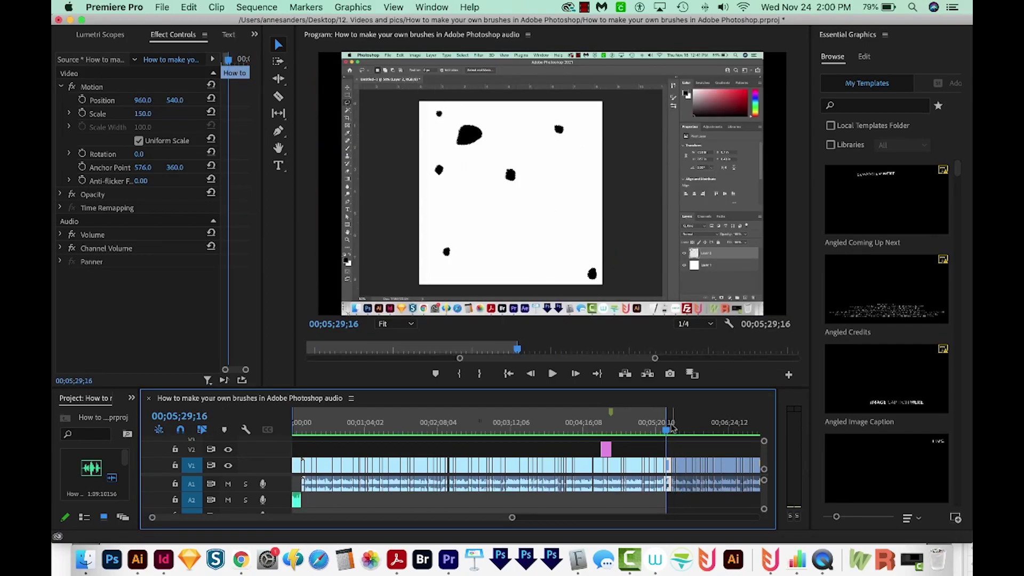
{"action": "key", "text": "i"}
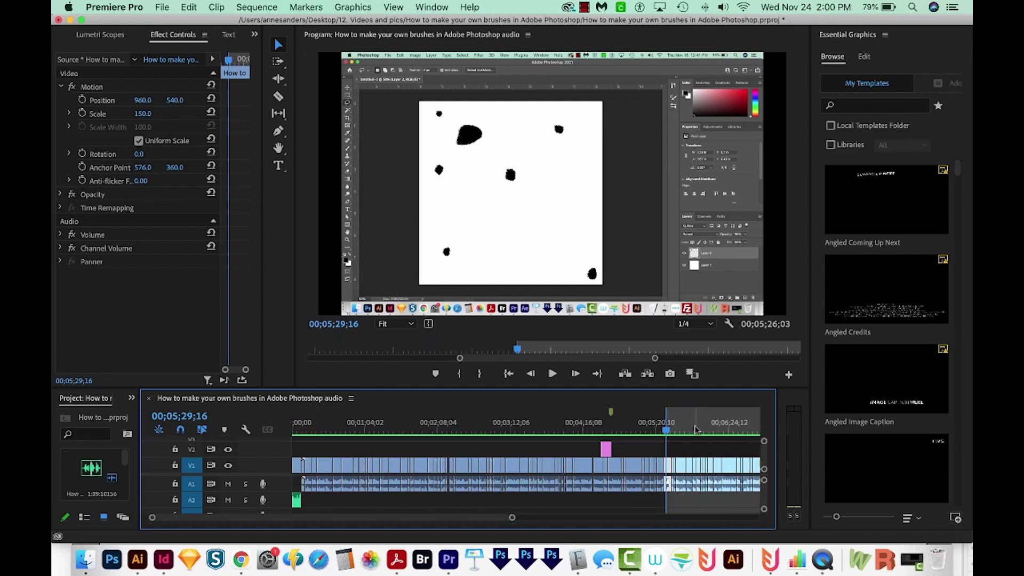
{"action": "left_click_drag", "start_coordinate": [512, 518], "coordinate": [649, 516]}
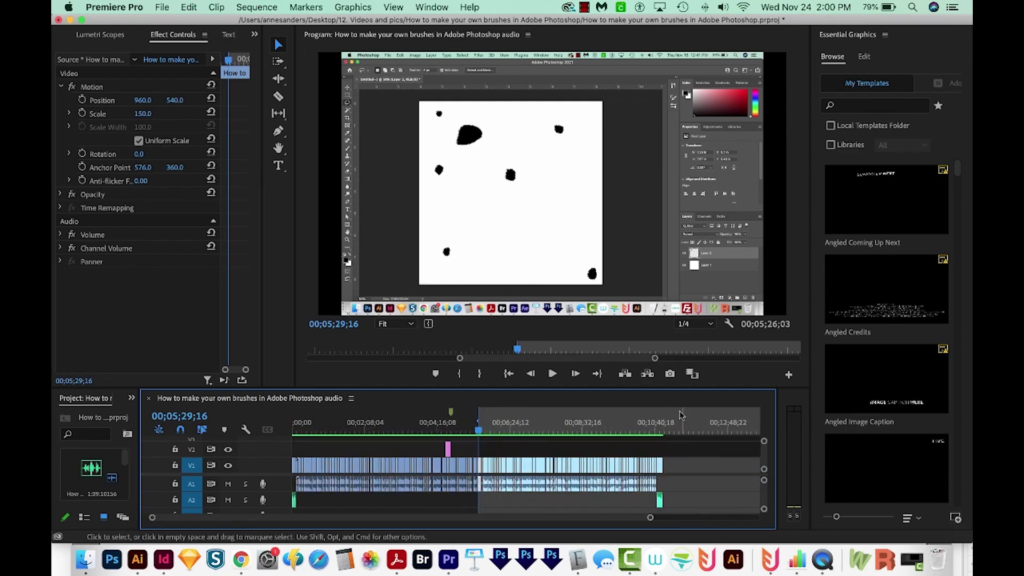
{"action": "left_click", "coordinate": [659, 422]}
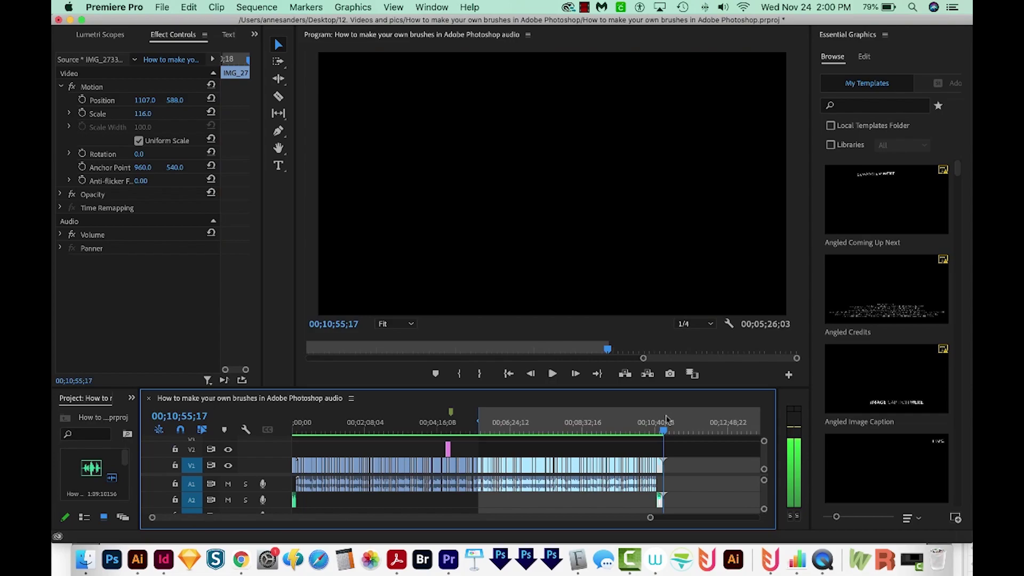
{"action": "left_click_drag", "start_coordinate": [665, 422], "coordinate": [666, 432]}
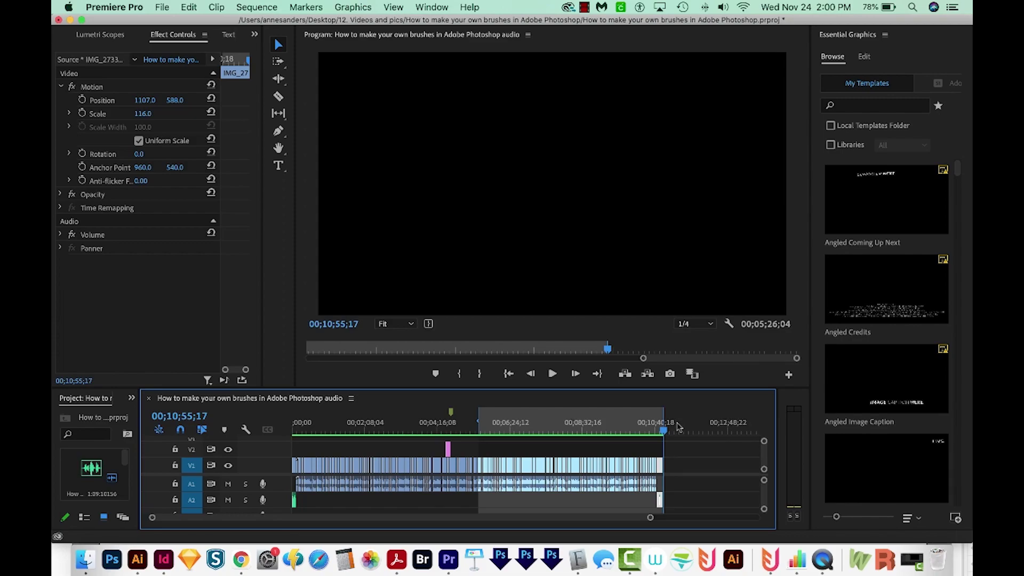
{"action": "left_click", "coordinate": [258, 8]}
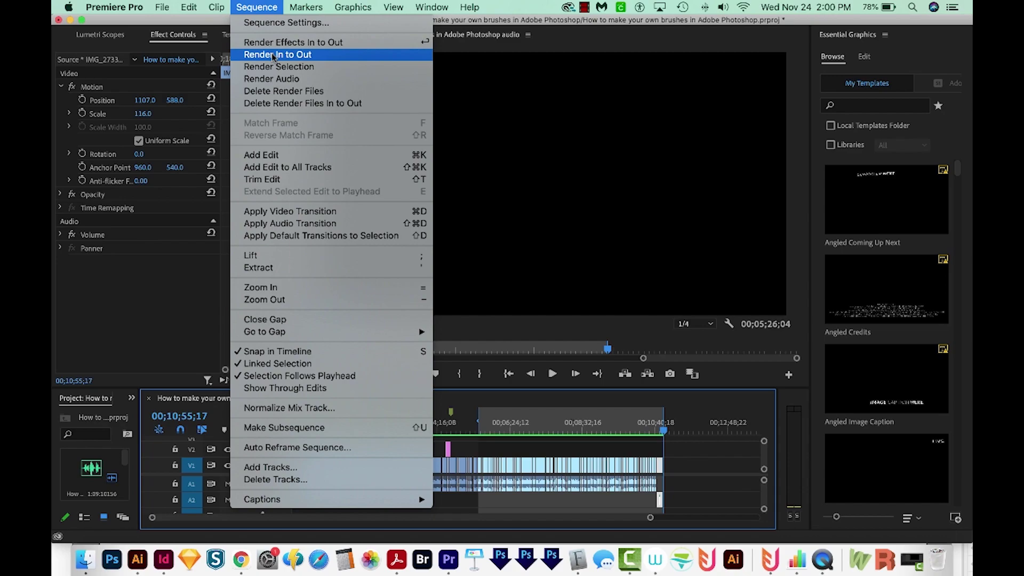
{"action": "left_click", "coordinate": [478, 83]}
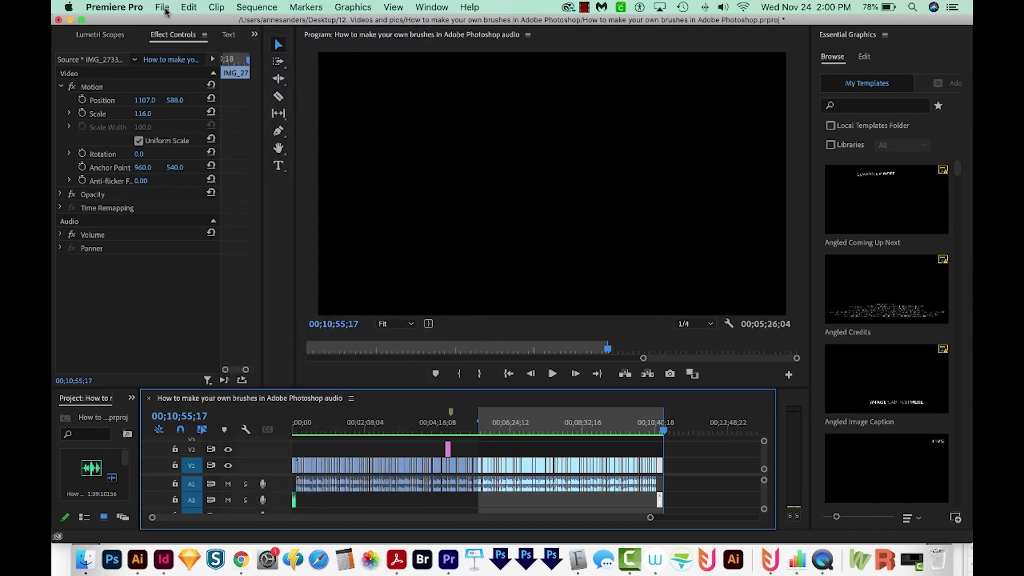
{"action": "left_click", "coordinate": [163, 7]}
{"action": "mouse_move", "coordinate": [176, 360]}
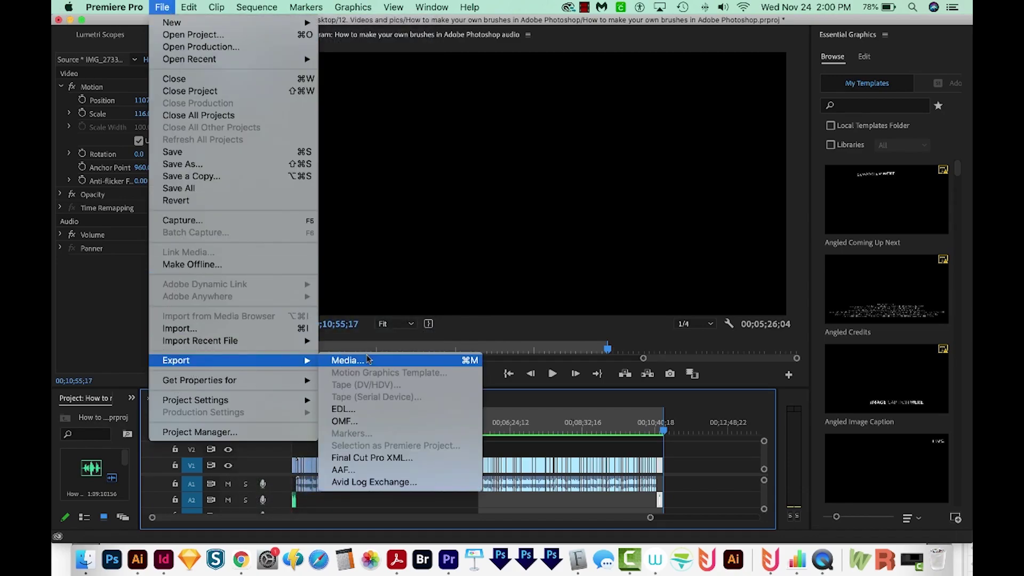
{"action": "left_click", "coordinate": [500, 276]}
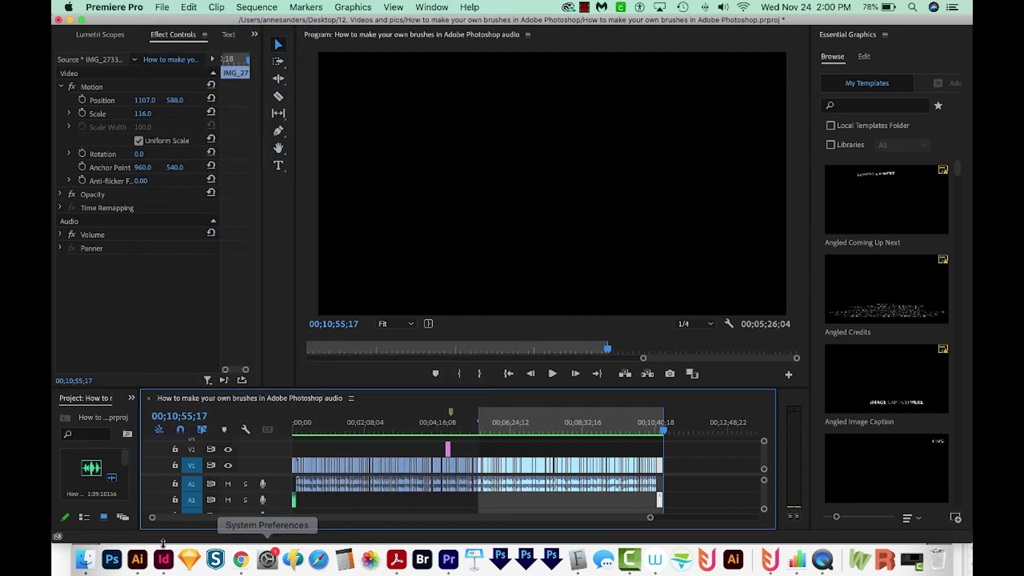
{"action": "left_click", "coordinate": [82, 560]}
{"action": "left_click", "coordinate": [399, 293]}
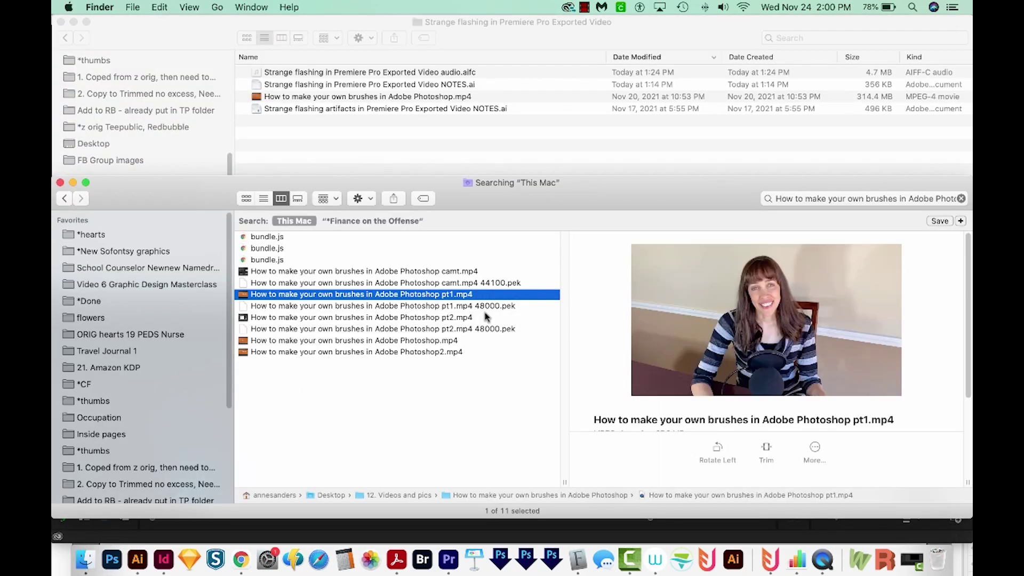
{"action": "left_click", "coordinate": [485, 317]}
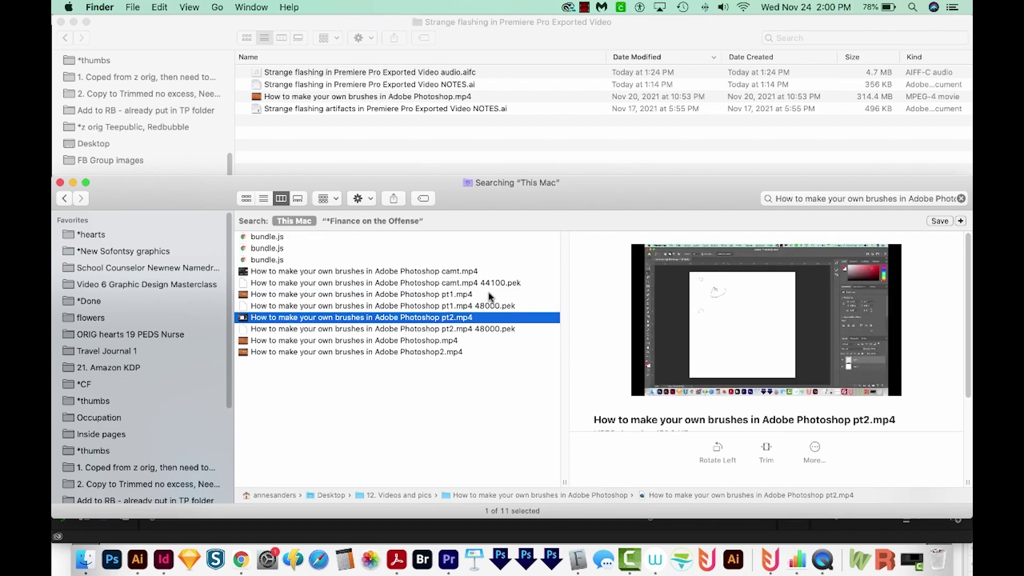
{"action": "left_click", "coordinate": [191, 531]}
{"action": "left_click", "coordinate": [162, 7]}
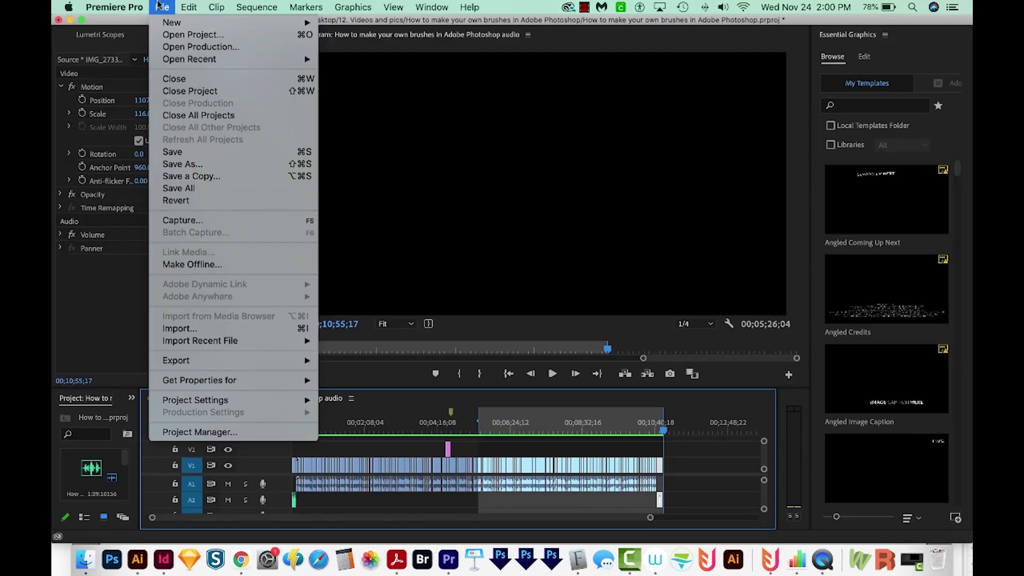
- Create a new project and drag pt1.mp4 and pt2.mp4 onto the timeline
{"action": "mouse_move", "coordinate": [172, 22]}
{"action": "left_click", "coordinate": [349, 26]}
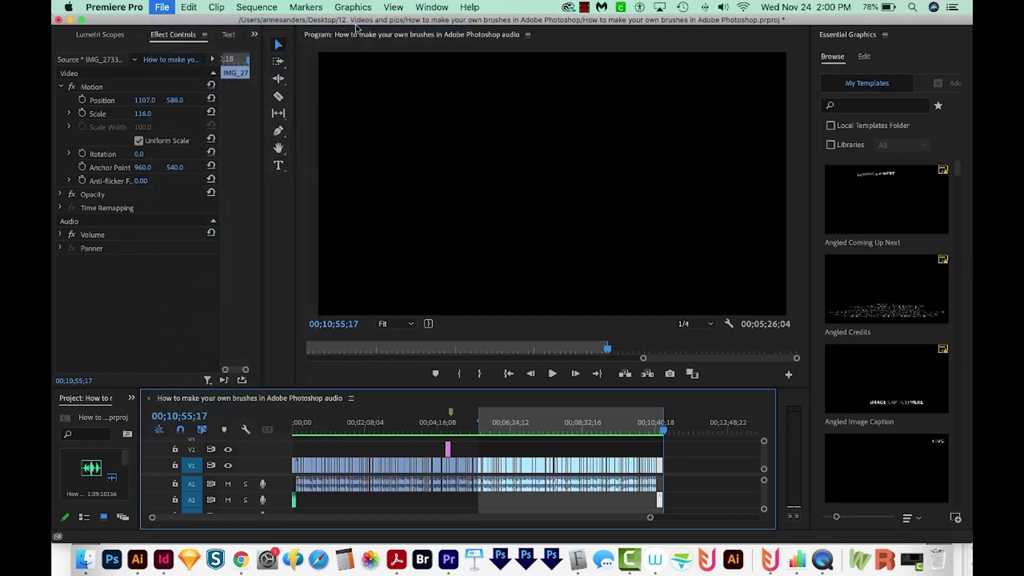
{"action": "left_click", "coordinate": [673, 215]}
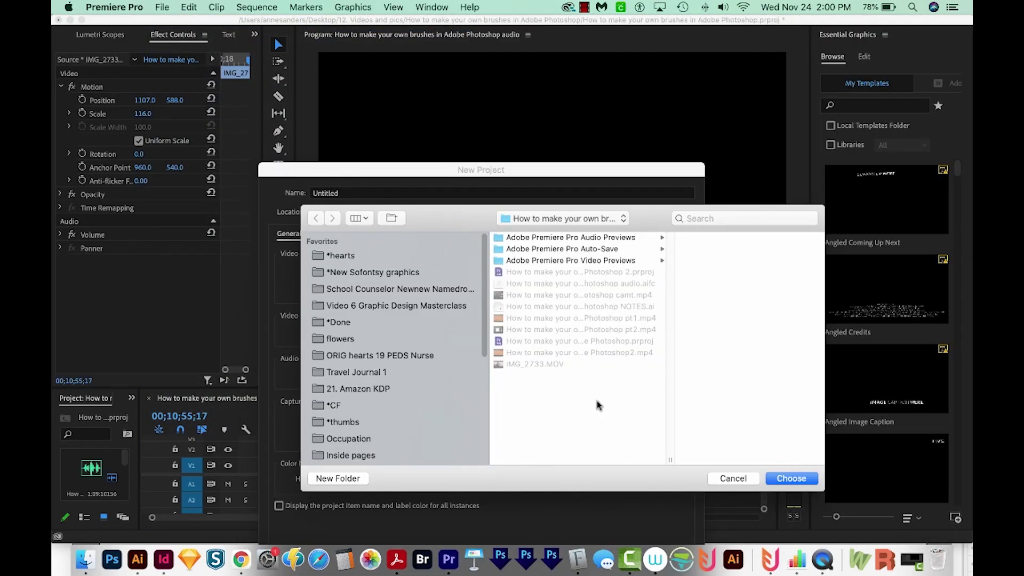
{"action": "left_click", "coordinate": [791, 478]}
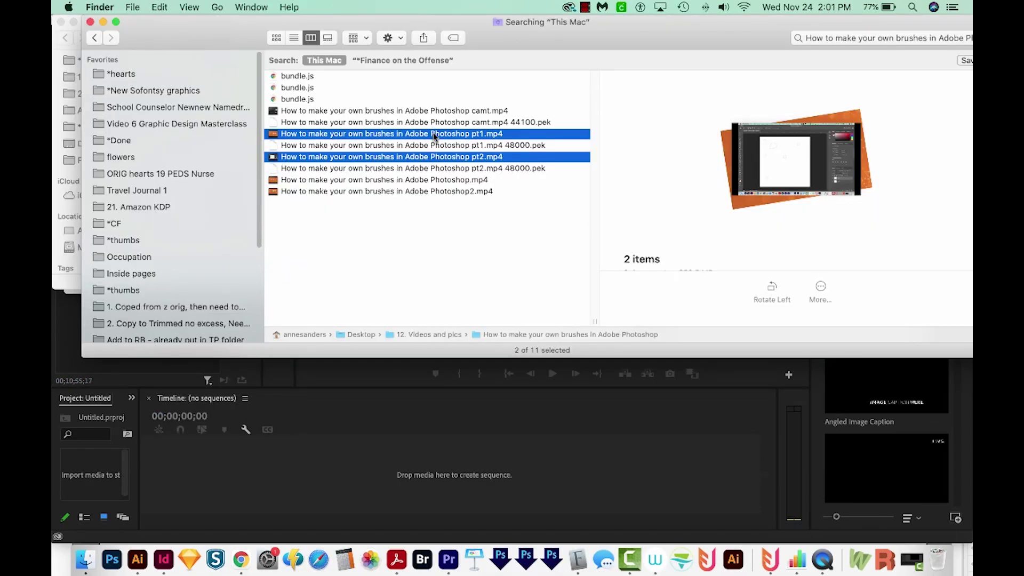
{"action": "mouse_move", "coordinate": [434, 137]}
{"action": "left_mouse_down"}
{"action": "mouse_move", "coordinate": [491, 458]}
{"action": "mouse_move", "coordinate": [525, 484]}
{"action": "left_mouse_up"}
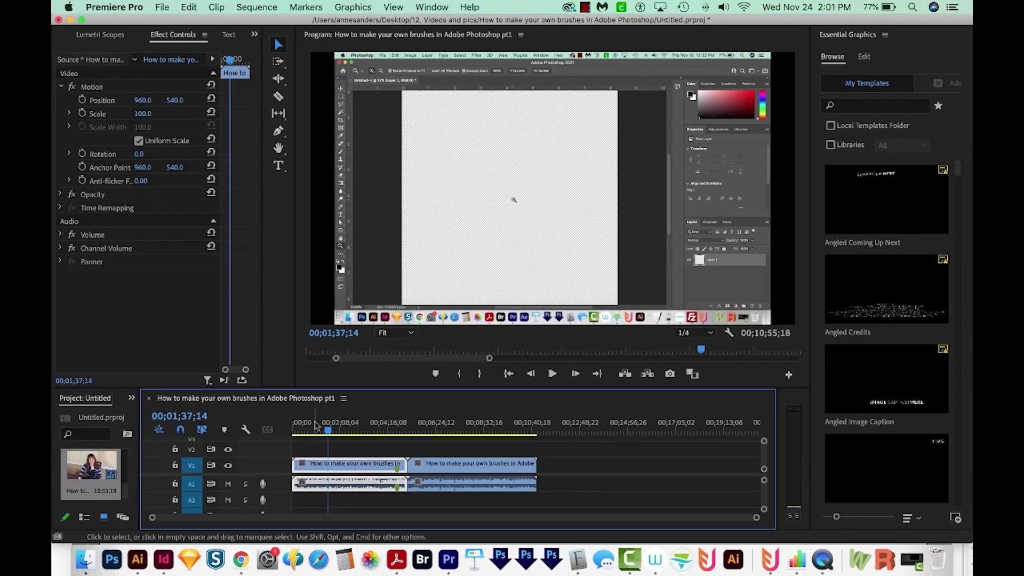
- Play the combined sequence from the start, then move the playhead near its end
{"action": "left_click", "coordinate": [294, 424]}
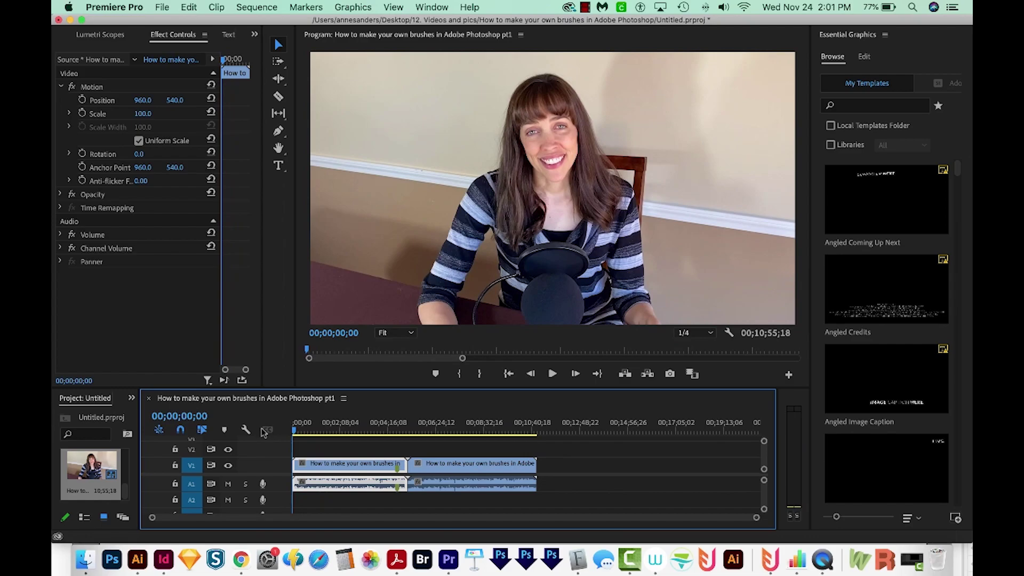
{"action": "key", "text": "space"}
{"action": "key", "text": "space"}
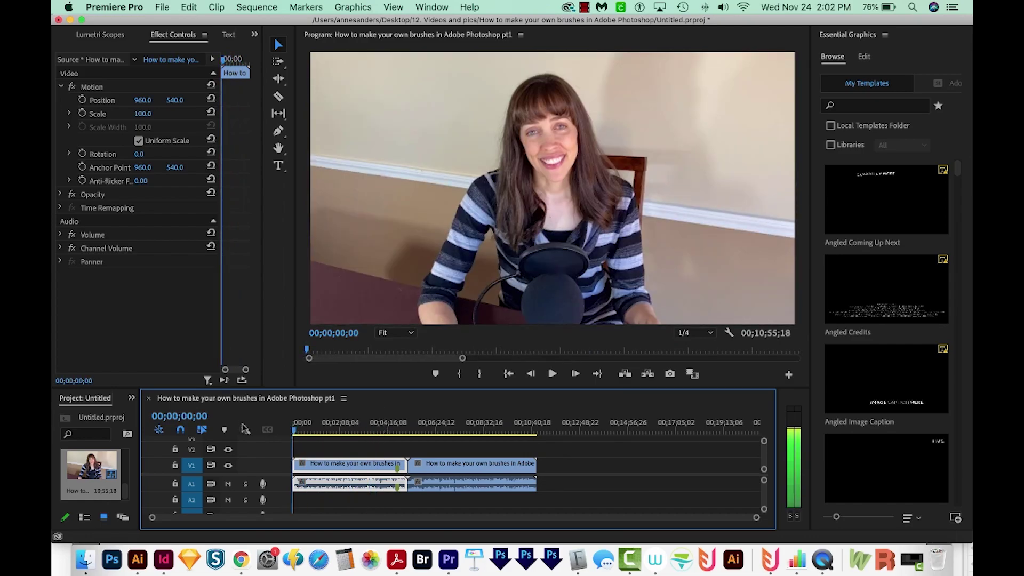
{"action": "left_click", "coordinate": [519, 431]}
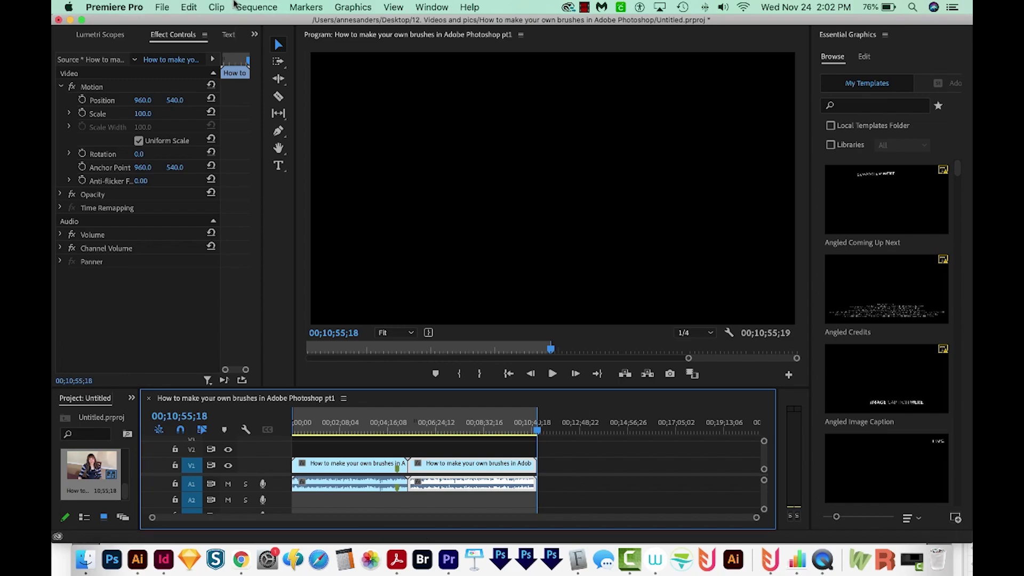
- Browse the Sequence and File export menus, closing them without exporting
{"action": "left_click", "coordinate": [256, 7]}
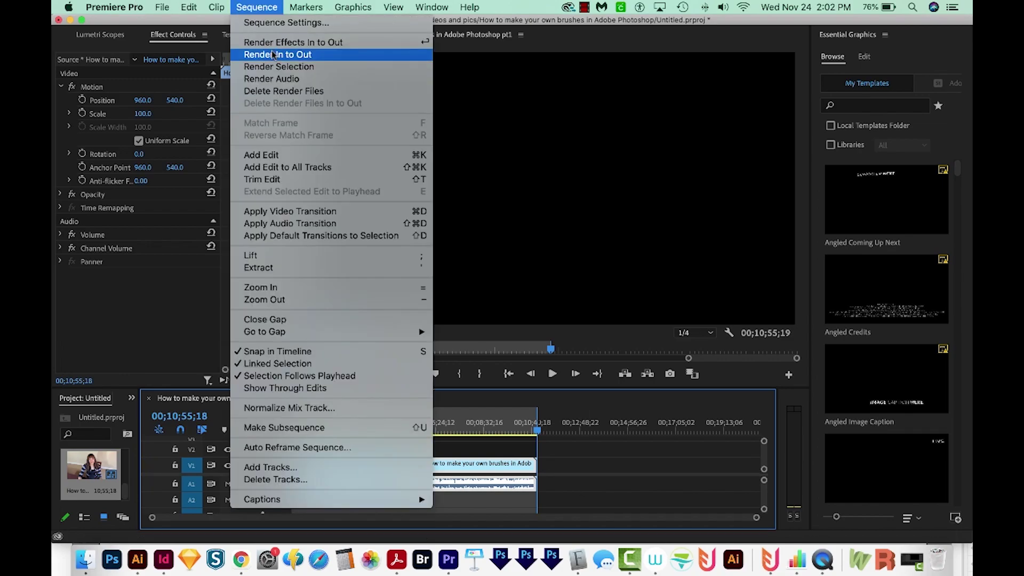
{"action": "left_click", "coordinate": [542, 34]}
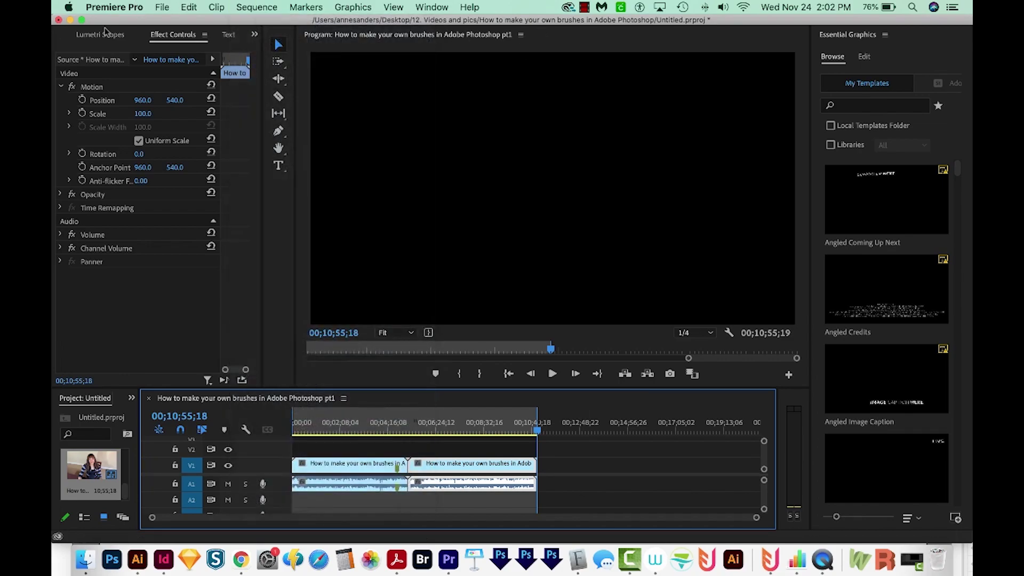
{"action": "left_click", "coordinate": [162, 7]}
{"action": "mouse_move", "coordinate": [176, 360]}
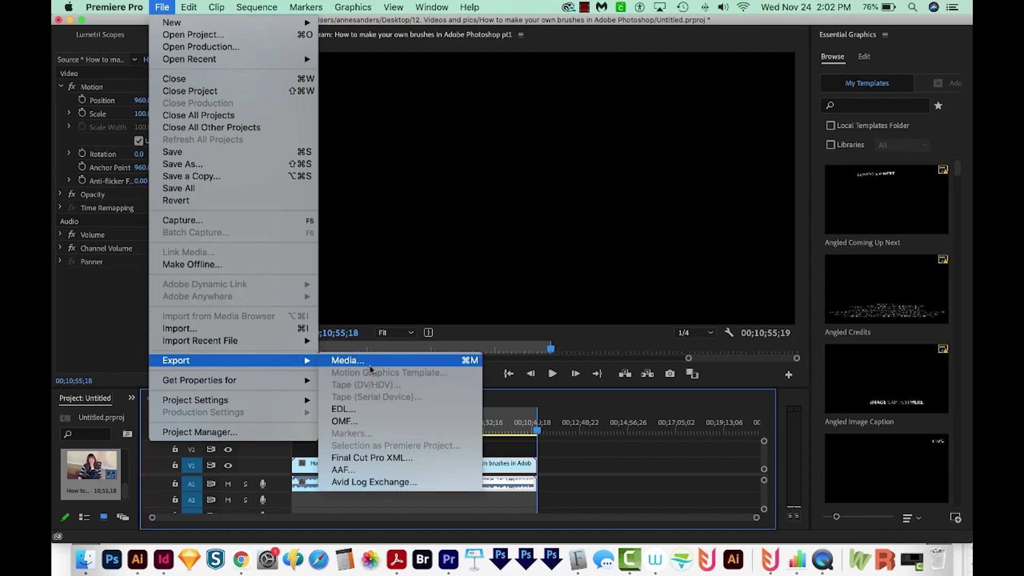
{"action": "left_click", "coordinate": [370, 362]}
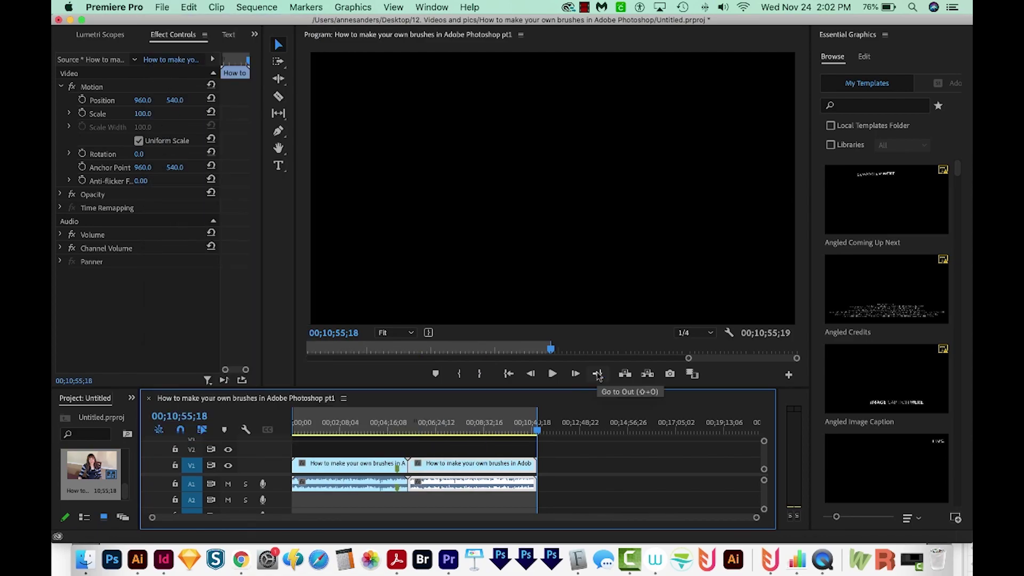